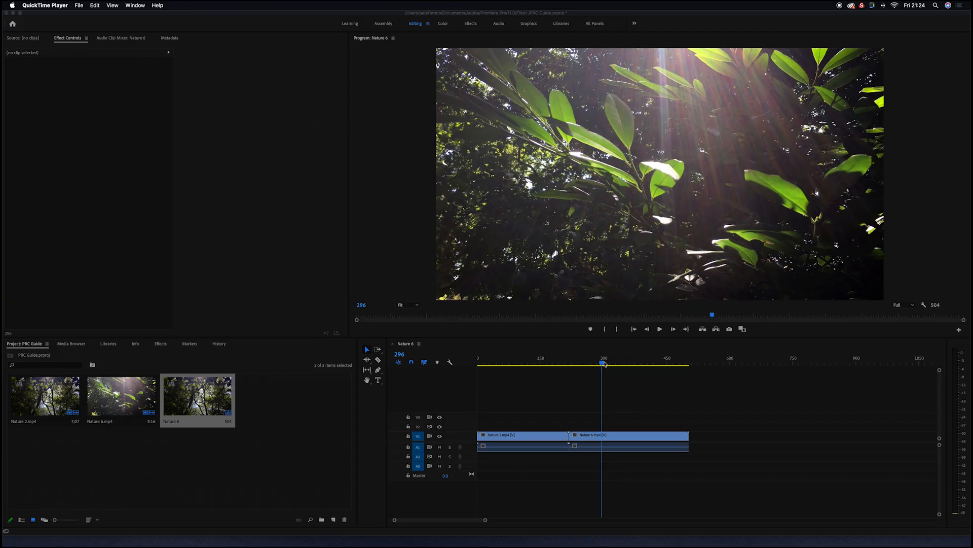
Step: Play the sequence across the cut between the Nature 2.mp4 and Nature 6.mp4 clips to review both shots
left_click(602, 364)
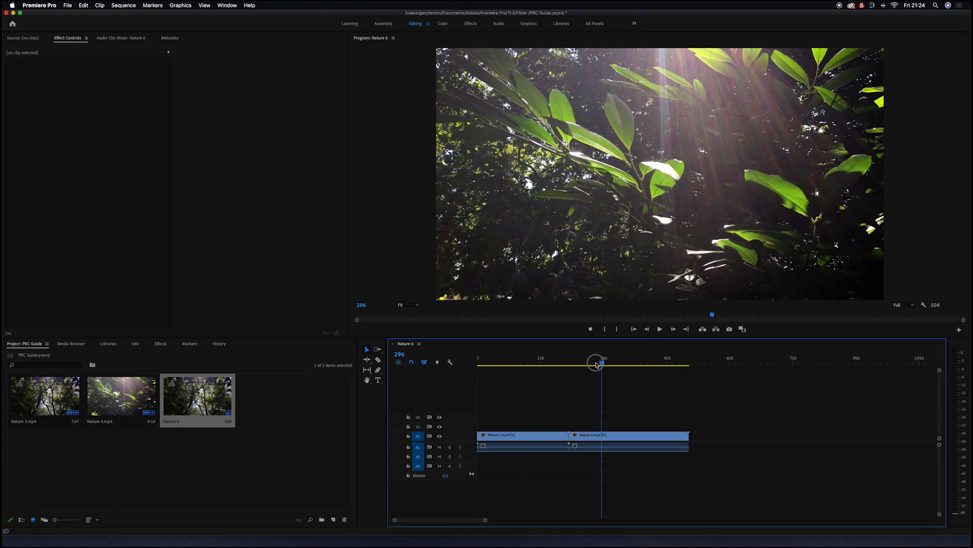
left_click_drag(603, 364, 550, 363)
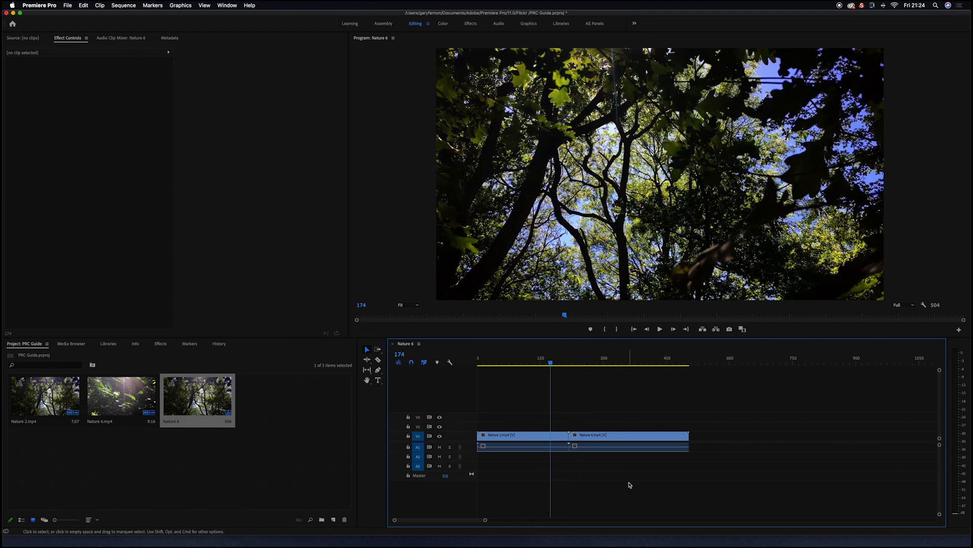
key("space")
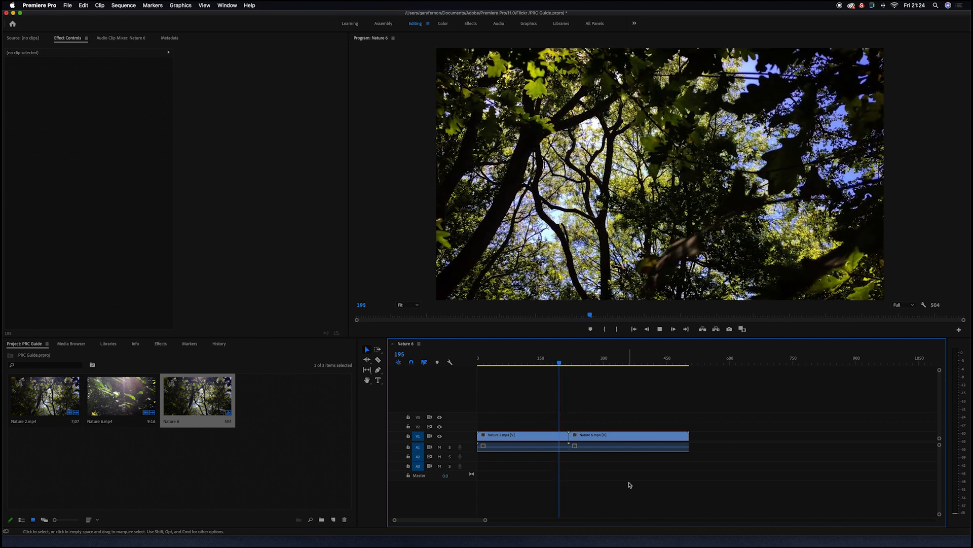
key("space")
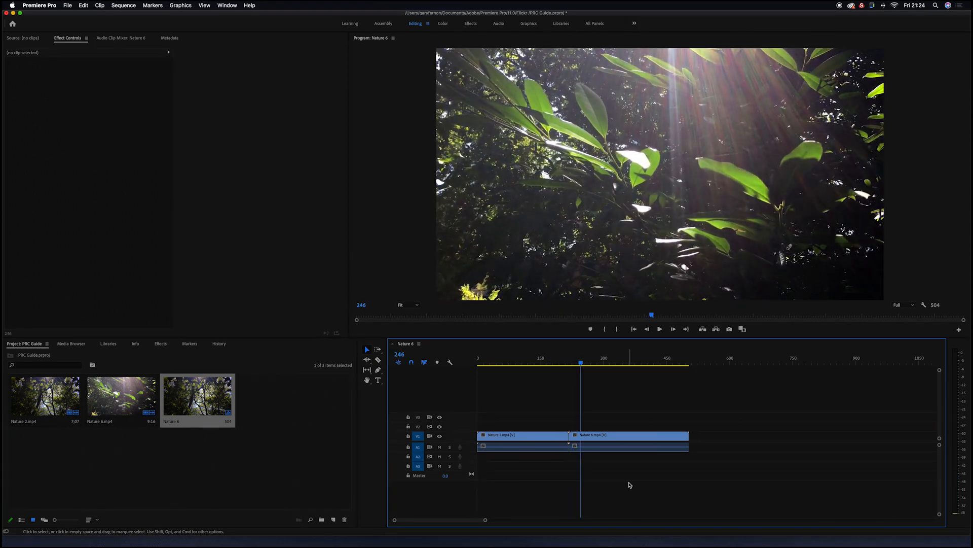
left_click_drag(582, 365, 554, 363)
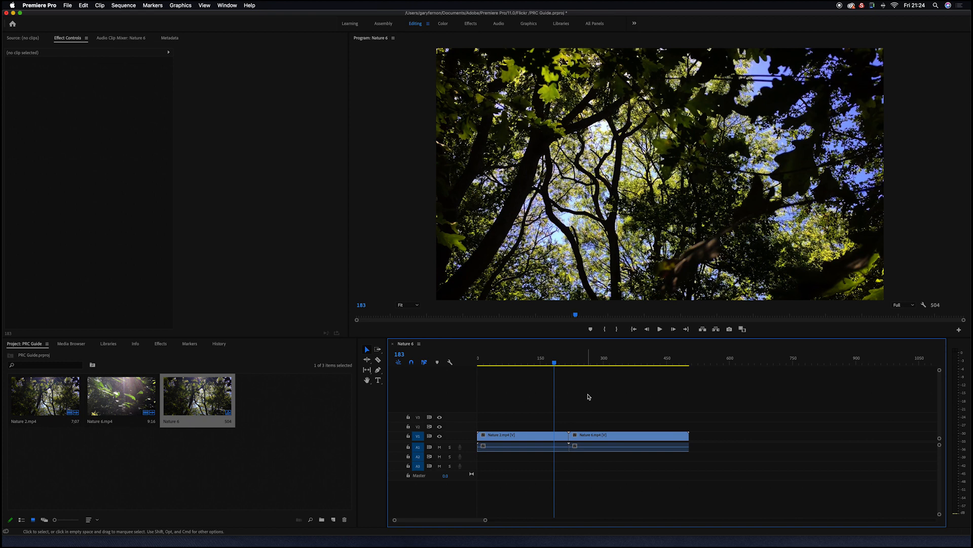
key("space")
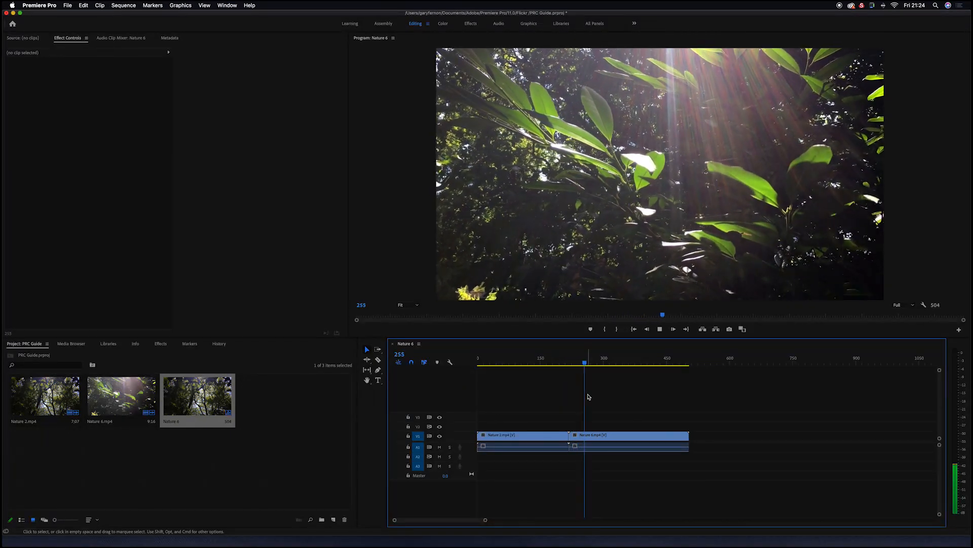
key("space")
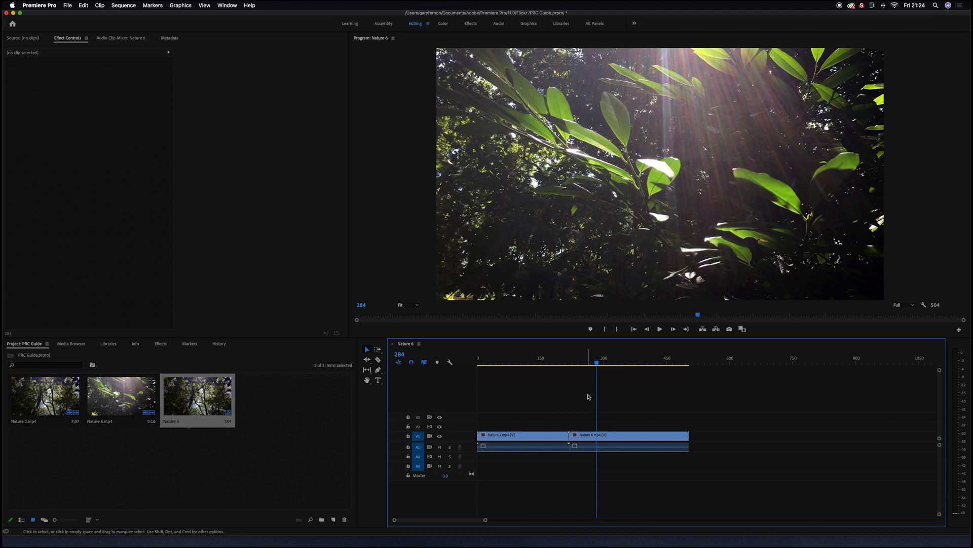
Step: Unlink the audio from both timeline clips and delete the audio from track A1
left_click(604, 441)
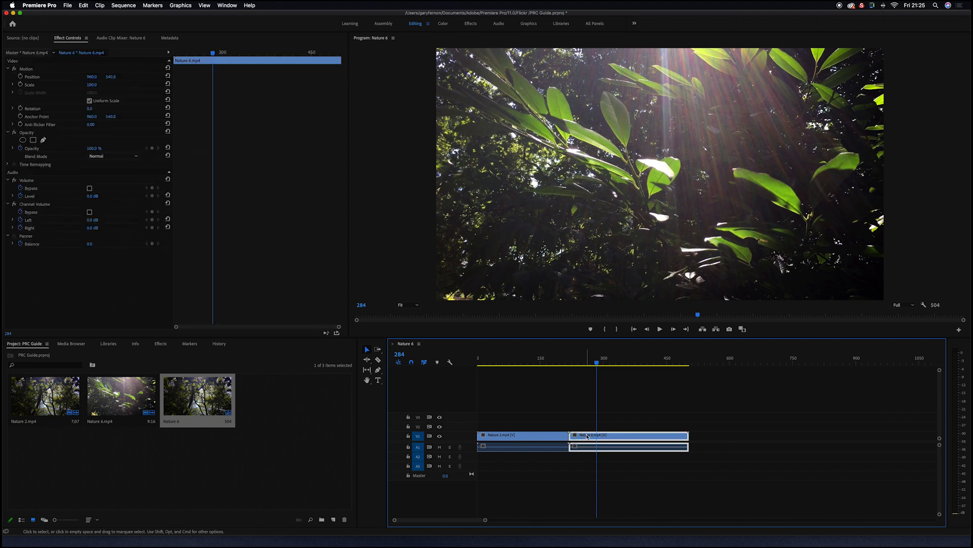
left_click(563, 435, "shift")
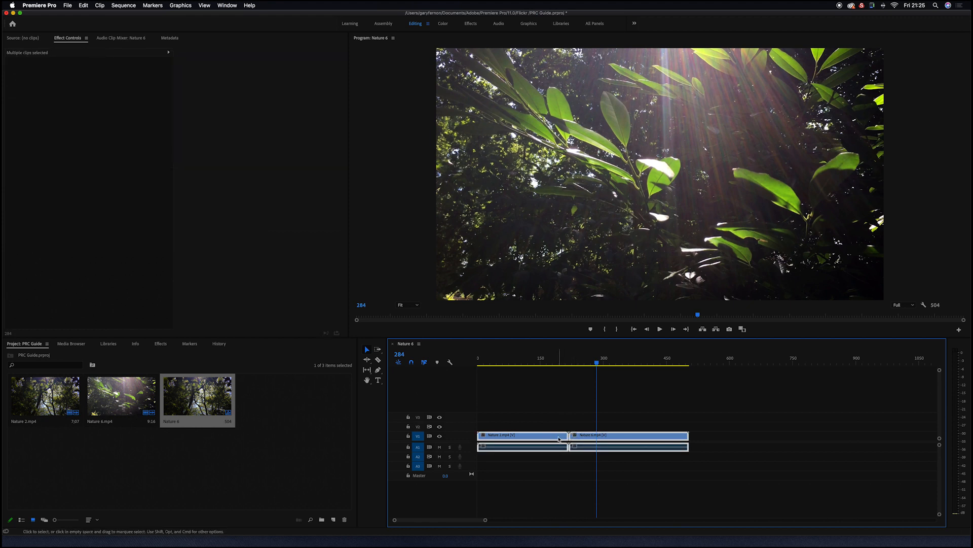
right_click(559, 440)
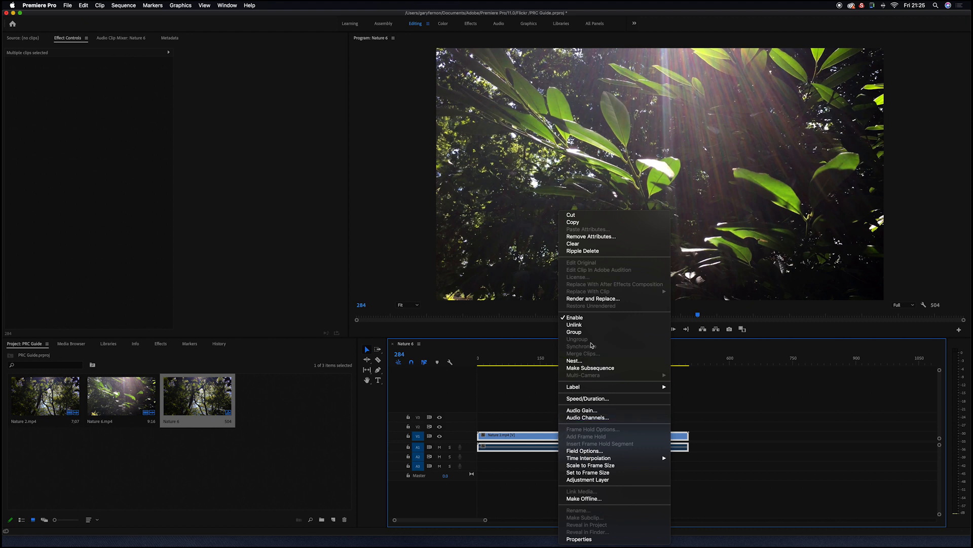
left_click(561, 325)
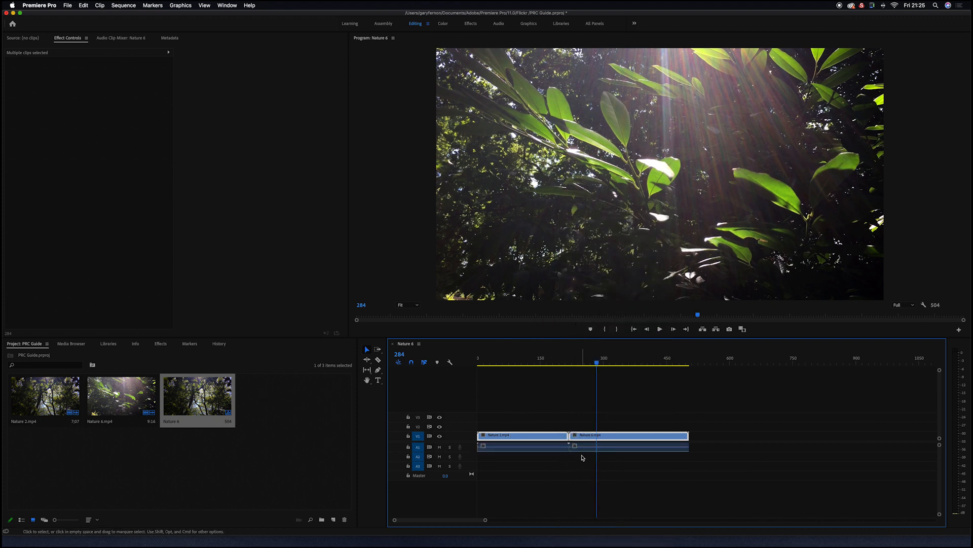
left_click(568, 446)
key("Delete")
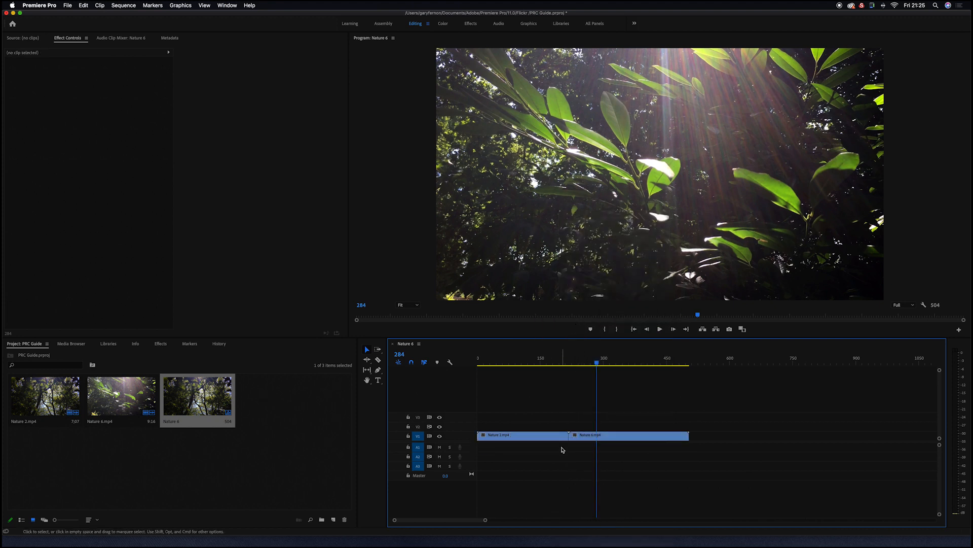
Step: Stack the Nature 6.mp4 clip on track V2 directly above Nature 2.mp4 and trim both to the same length
left_click(585, 437)
left_click_drag(635, 440, 640, 477)
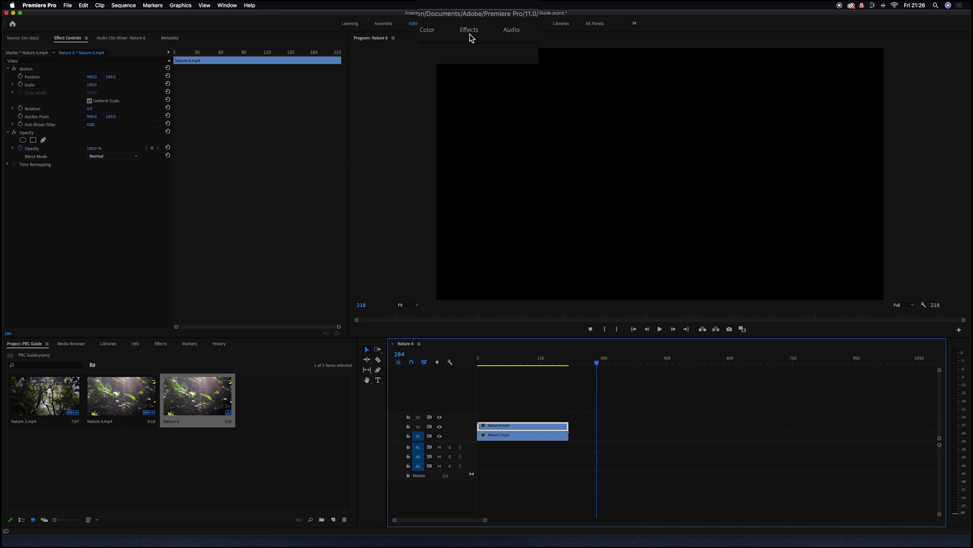
Step: Find the Crop video effect and apply it to both the Nature 6.mp4 and Nature 2.mp4 clips
left_click(161, 348)
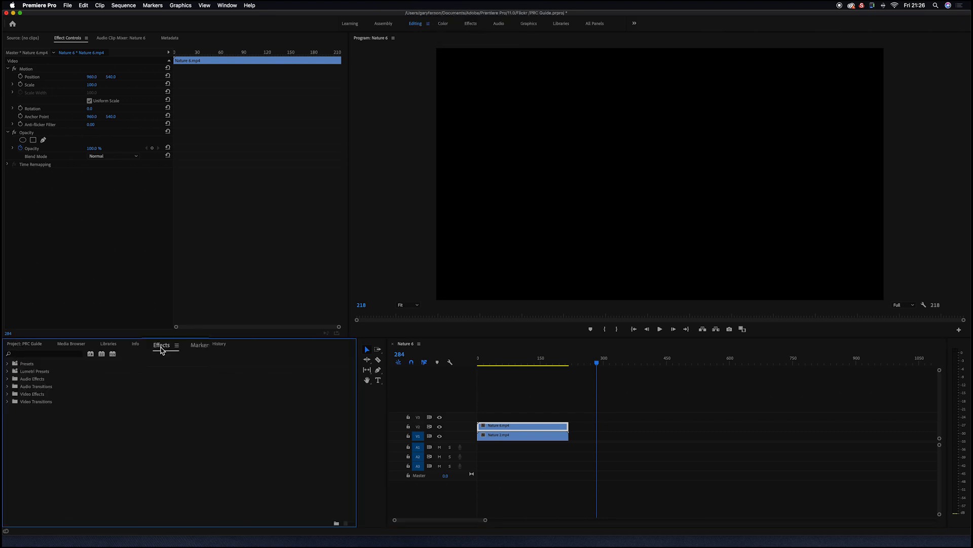
left_click(57, 357)
type("crop")
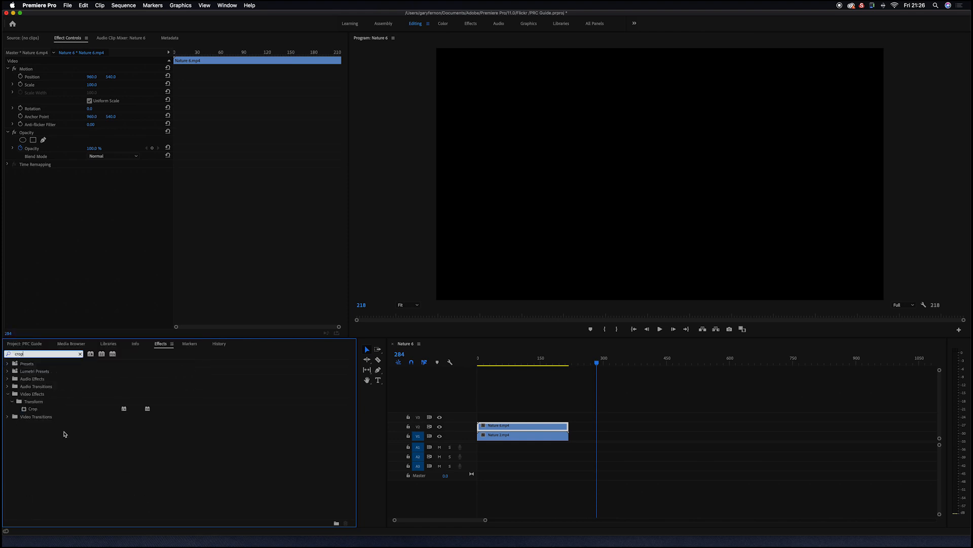
left_click(33, 409)
left_click_drag(33, 410, 503, 429)
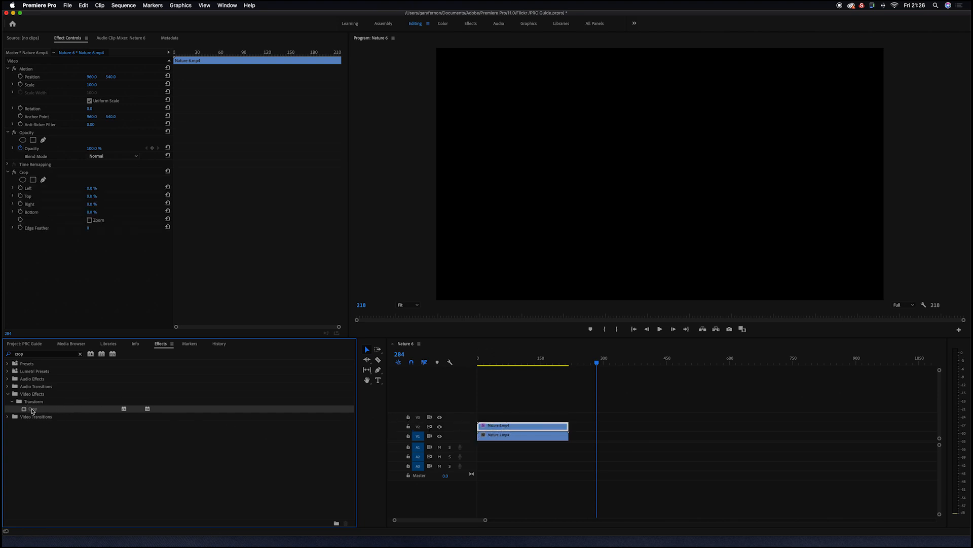
left_click_drag(34, 410, 492, 439)
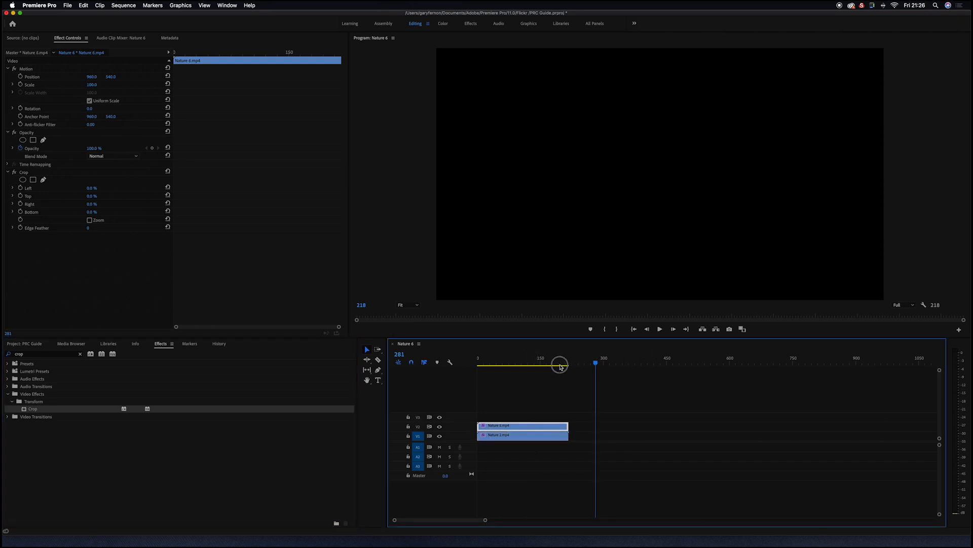
Step: Crop the bottom of the Nature 6.mp4 clip by about 45.1% at a frame where both clips overlap
left_click(532, 361)
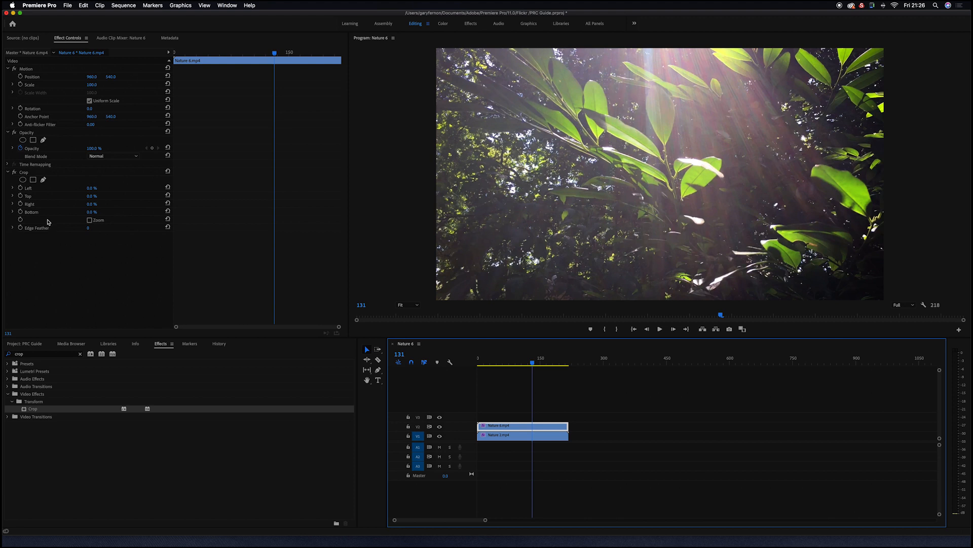
left_click(13, 212)
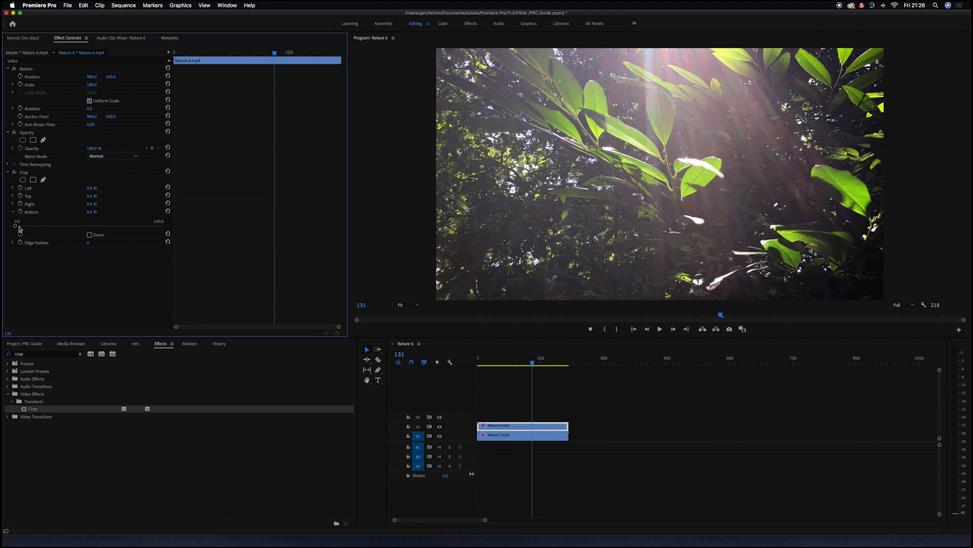
left_click_drag(16, 226, 82, 226)
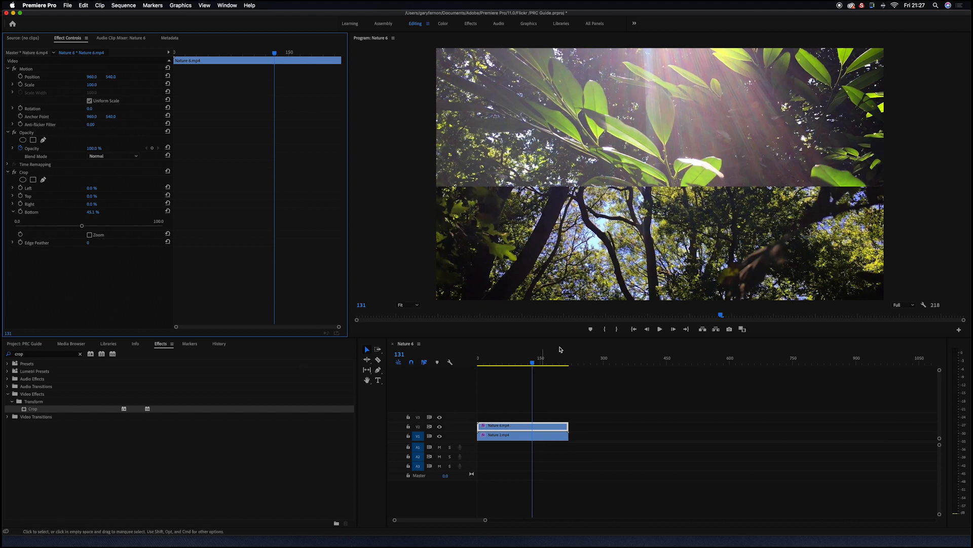
Step: Move the Nature 2.mp4 clip straight down in the frame to a vertical position of about 871.3
left_click(527, 437)
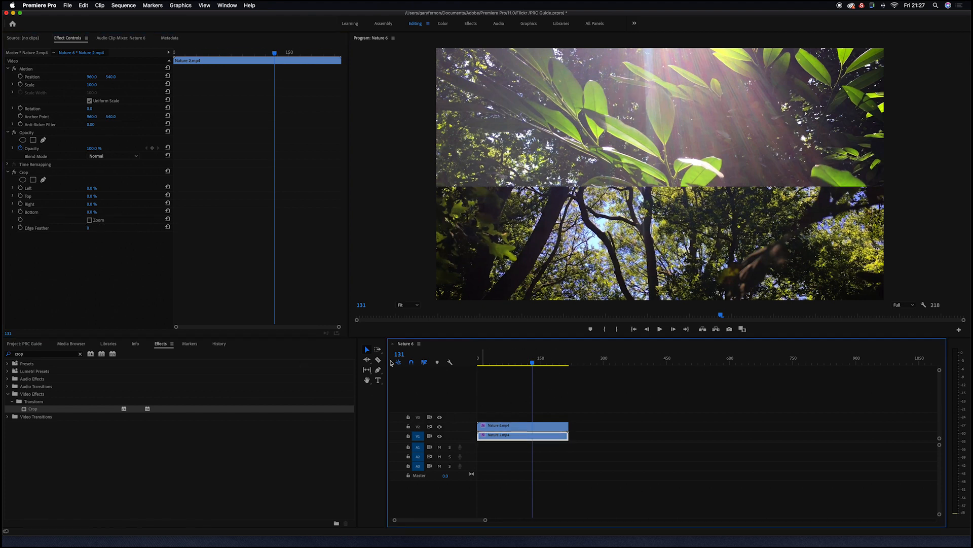
left_click(13, 196)
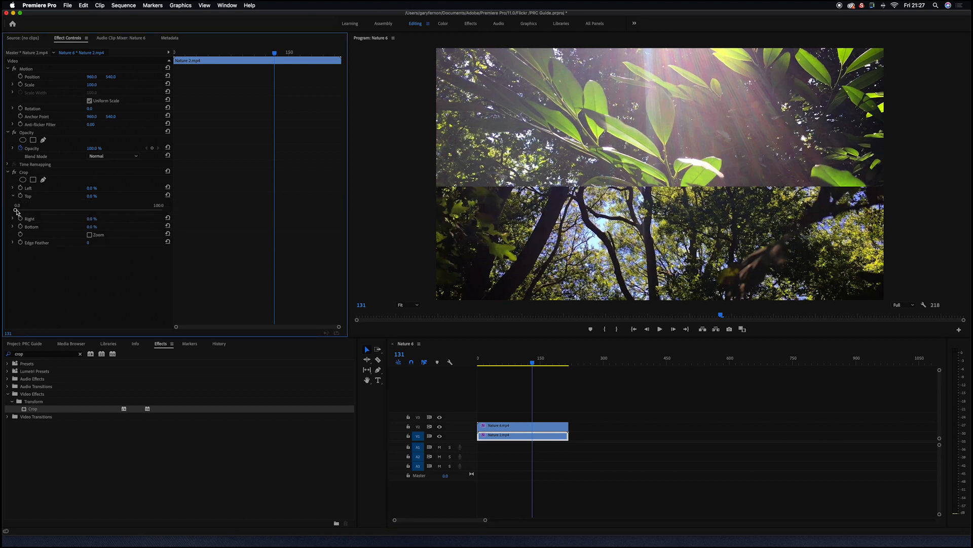
mouse_move(16, 211)
left_mouse_down()
mouse_move(109, 212)
mouse_move(19, 215)
left_mouse_up()
left_click(29, 70)
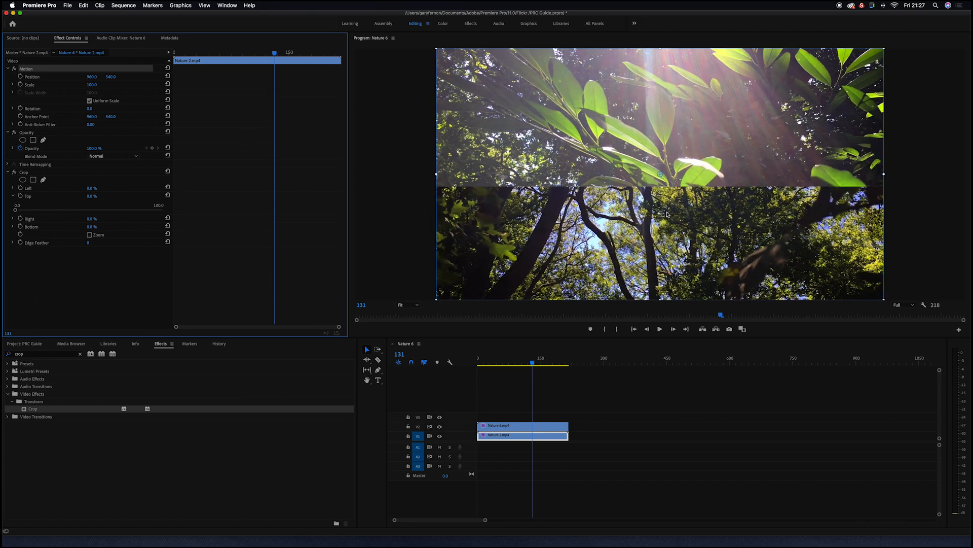
left_click_drag(664, 215, 667, 293)
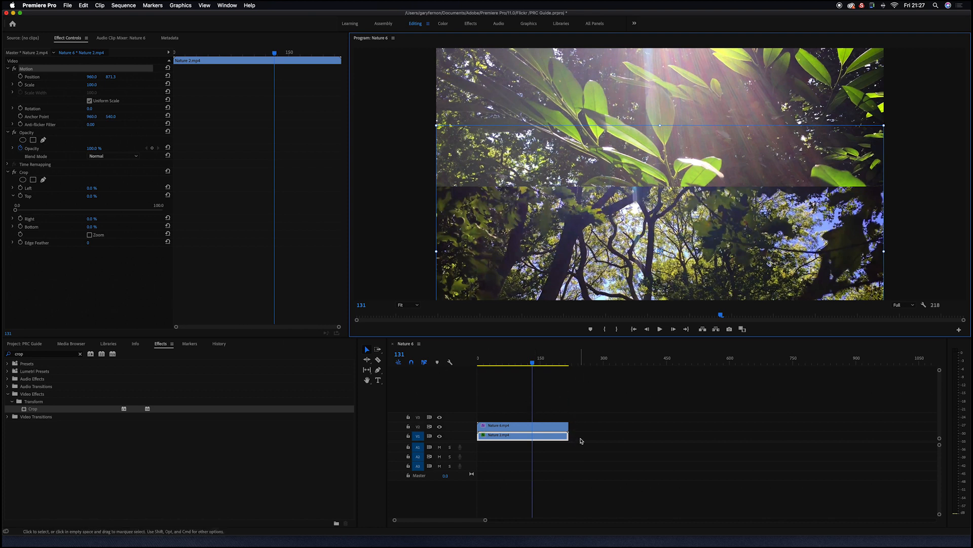
Step: Crop the top of the Nature 2.mp4 clip by about 25.4% to leave a thin gap below the upper clip
left_click(582, 440)
left_click(542, 437)
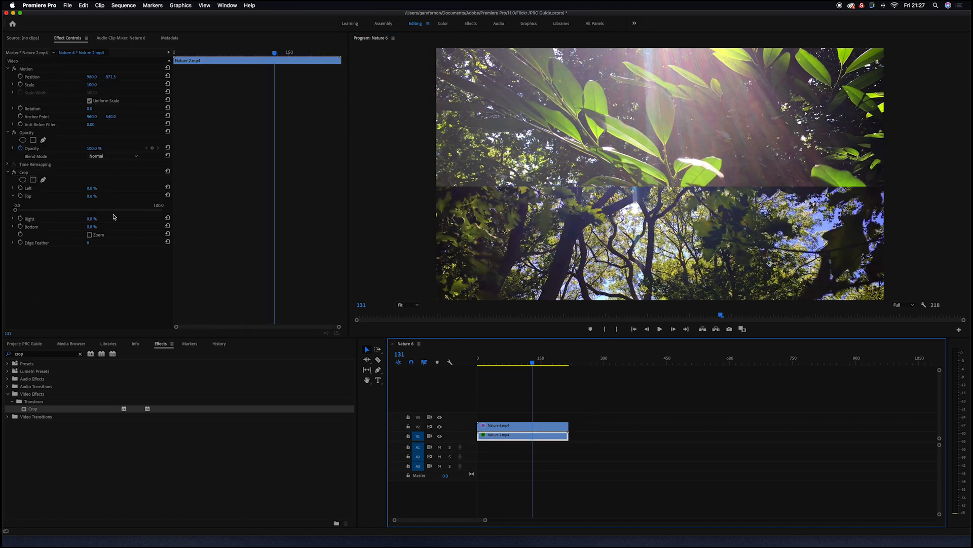
left_click_drag(16, 210, 53, 212)
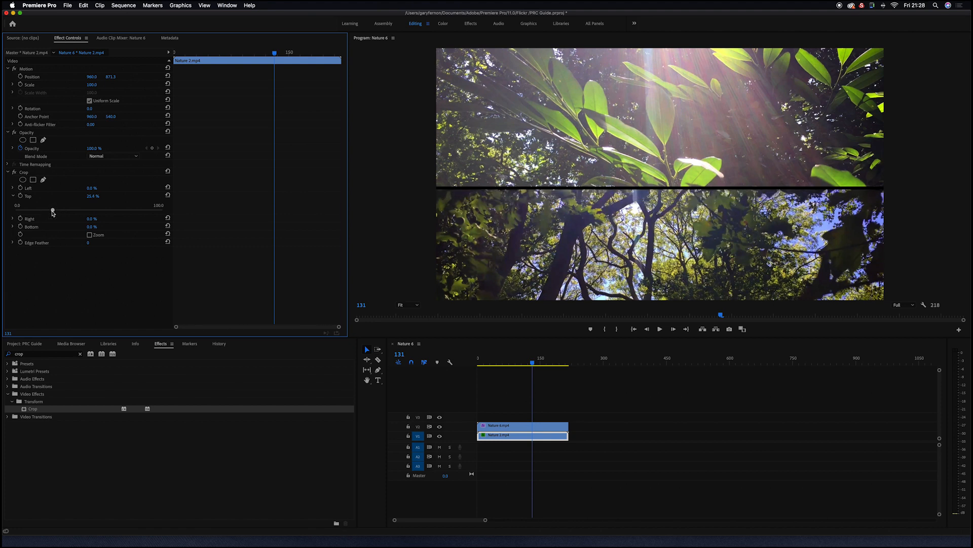